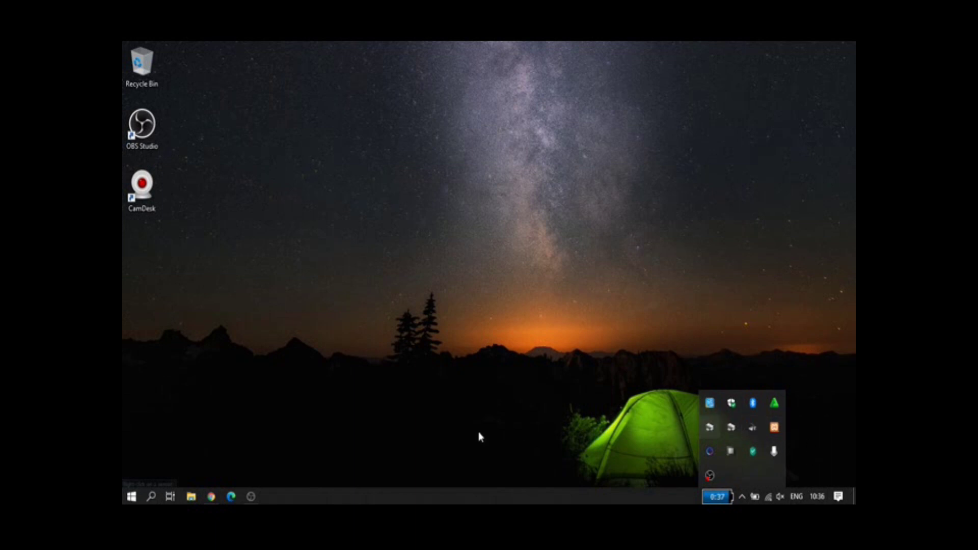
Search for Navicat Premium 12 and launch it.
click(132, 497)
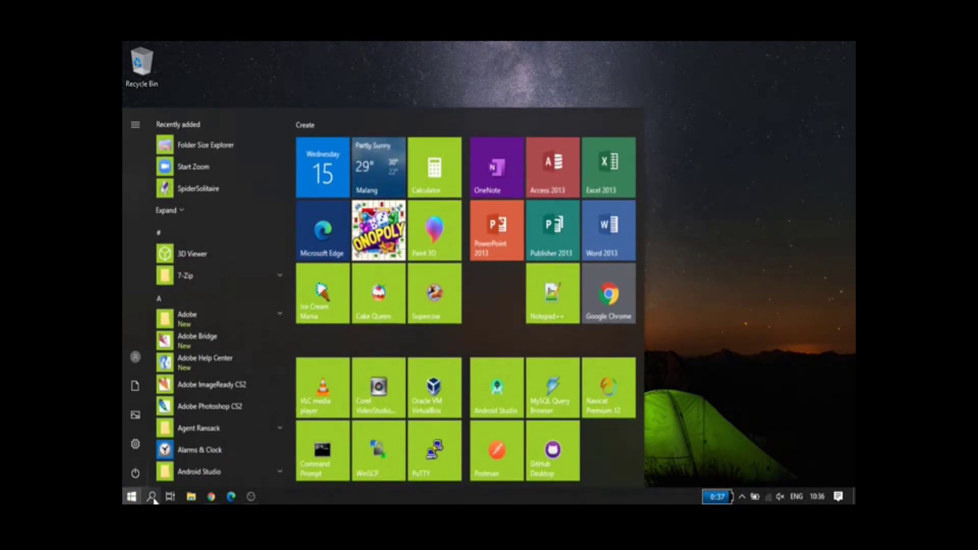
click(152, 497)
text(na)
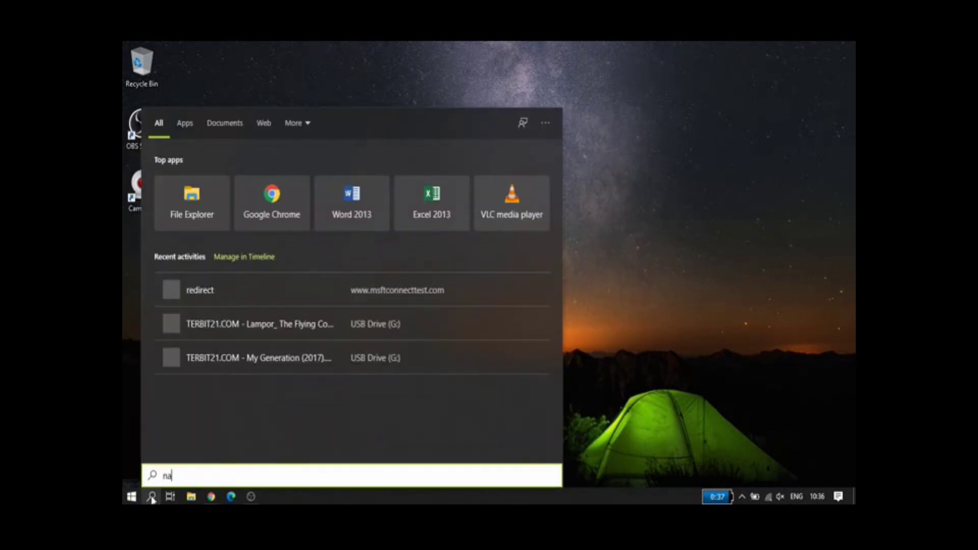
text(v)
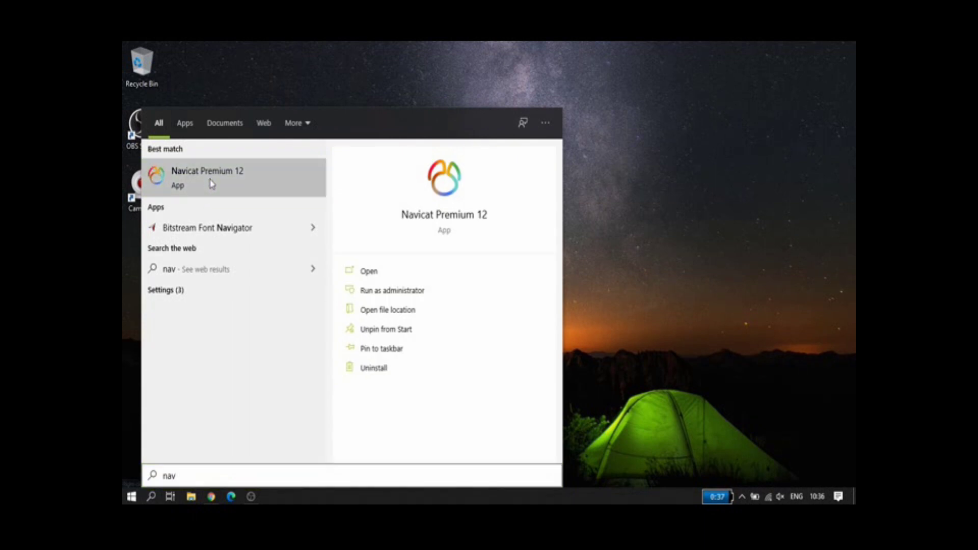
click(211, 183)
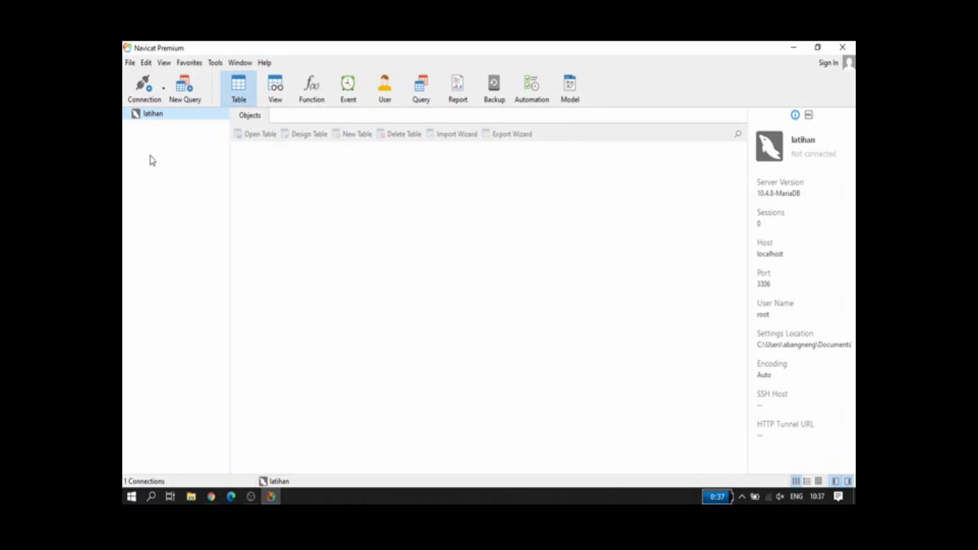
Create and test a MySQL connection named SBD2 for user root on localhost, port 3306, with password saving turned off.
click(156, 98)
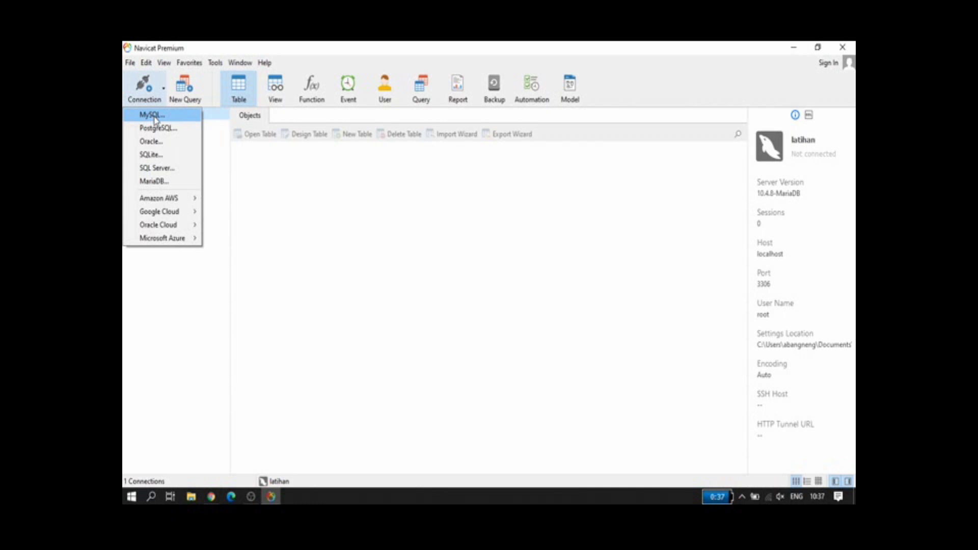
click(155, 117)
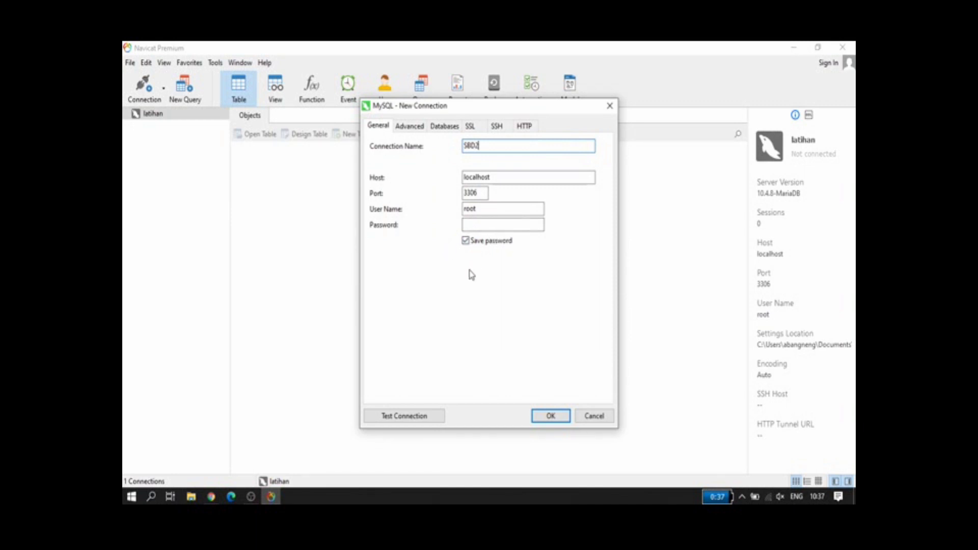
click(465, 242)
click(424, 417)
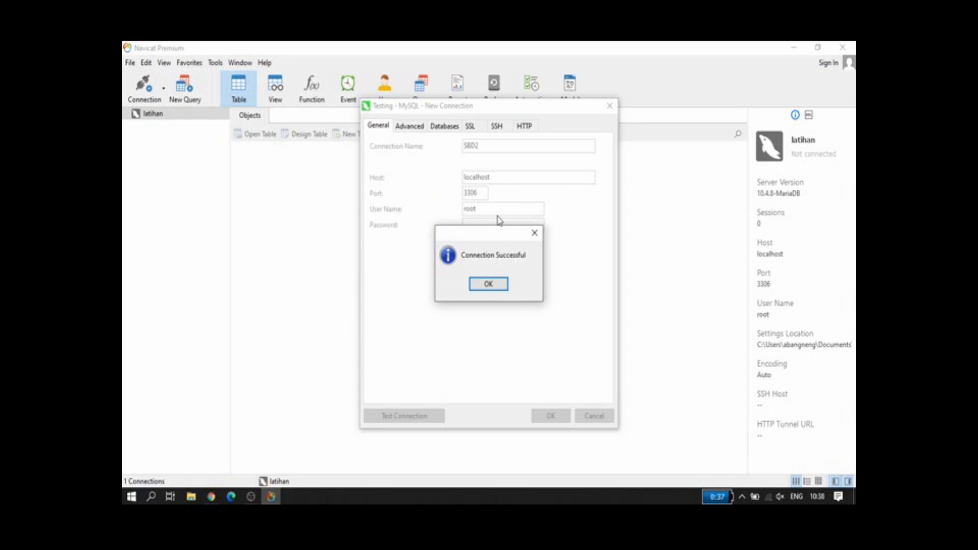
click(488, 284)
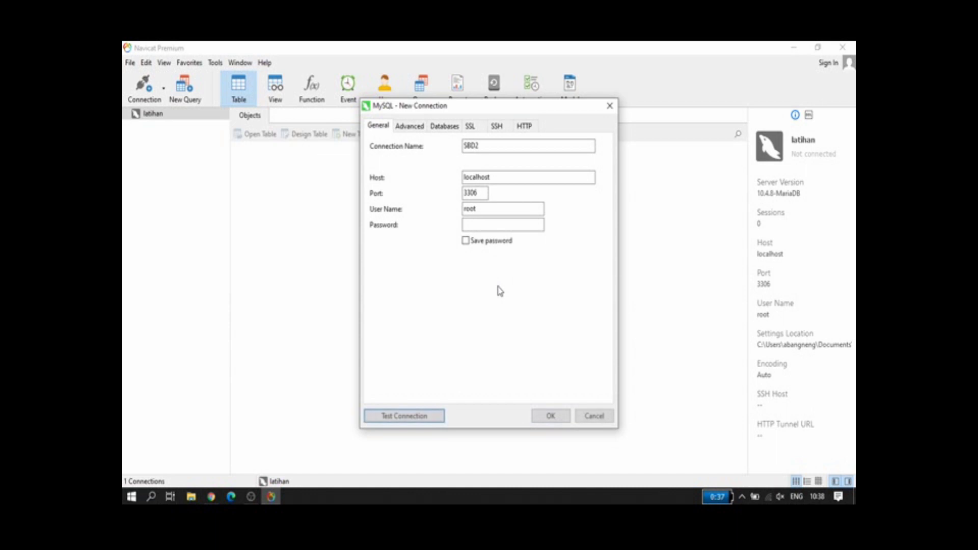
click(556, 421)
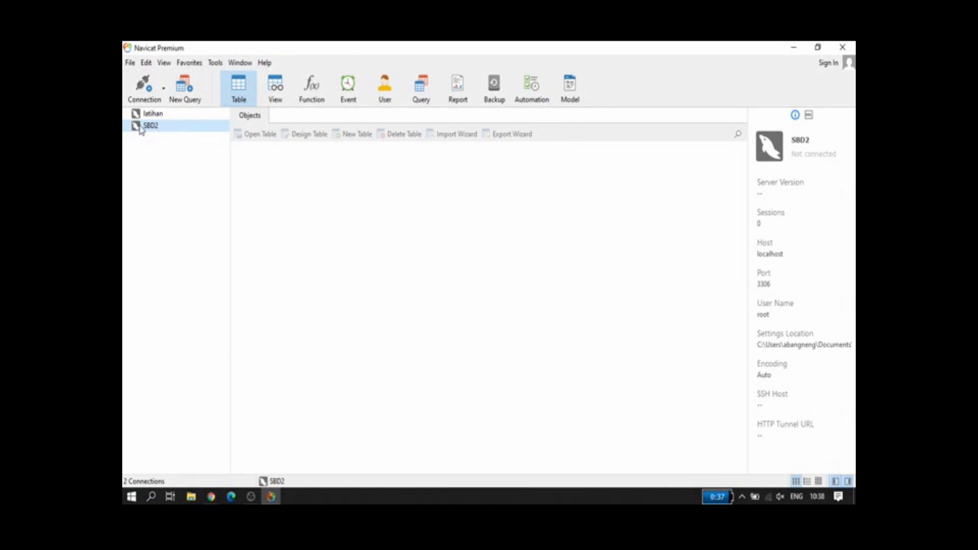
Open the SBD2 connection with the password left blank and execute the SQL file mysqlsampledatabase.sql on it.
double_click(141, 127)
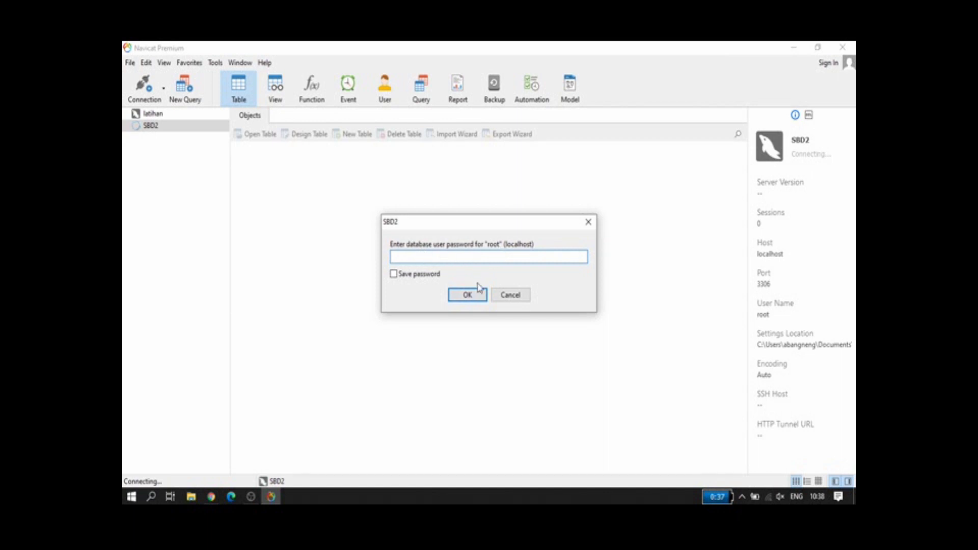
click(467, 295)
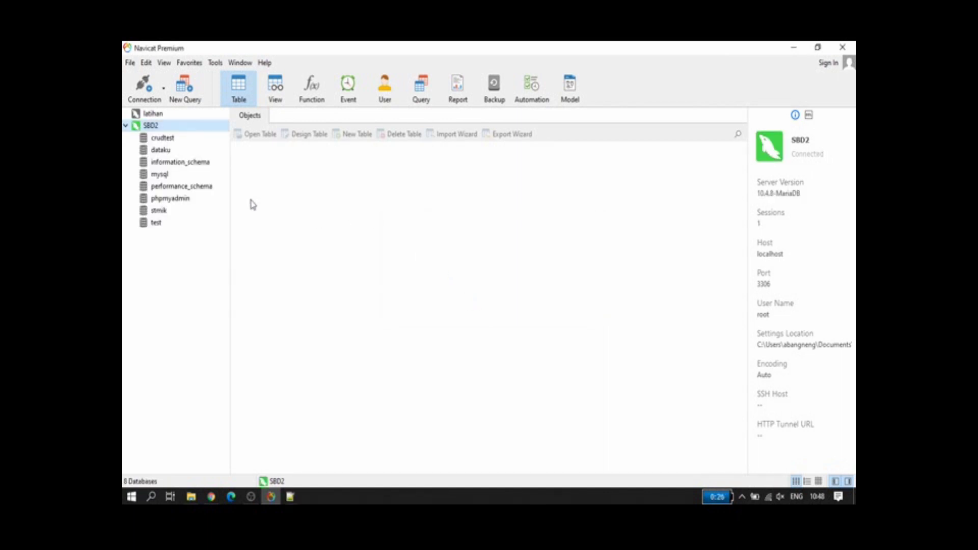
right_click(155, 128)
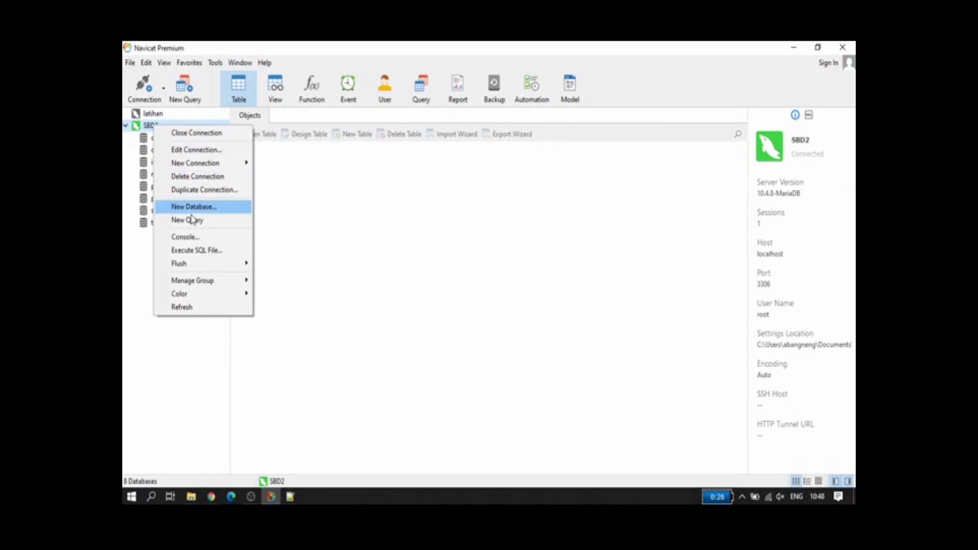
click(223, 254)
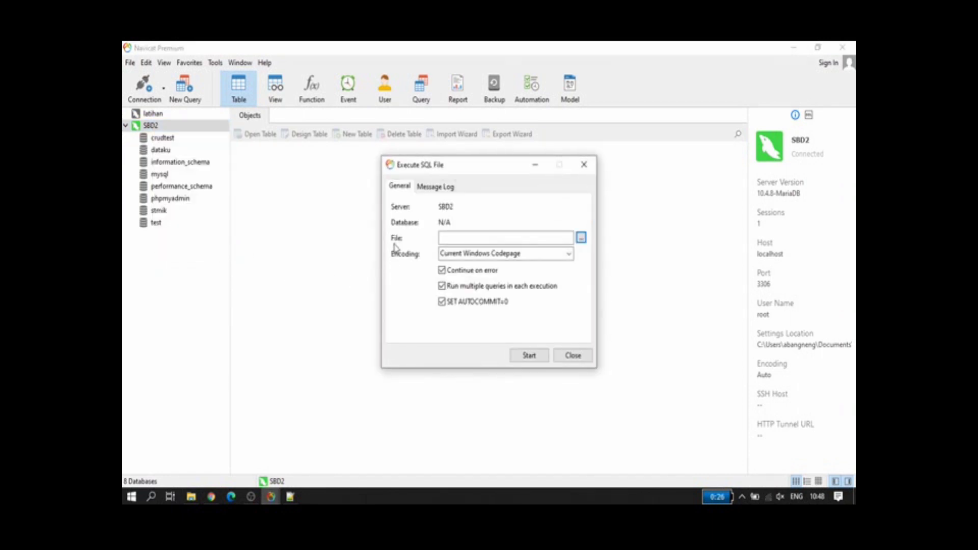
click(582, 238)
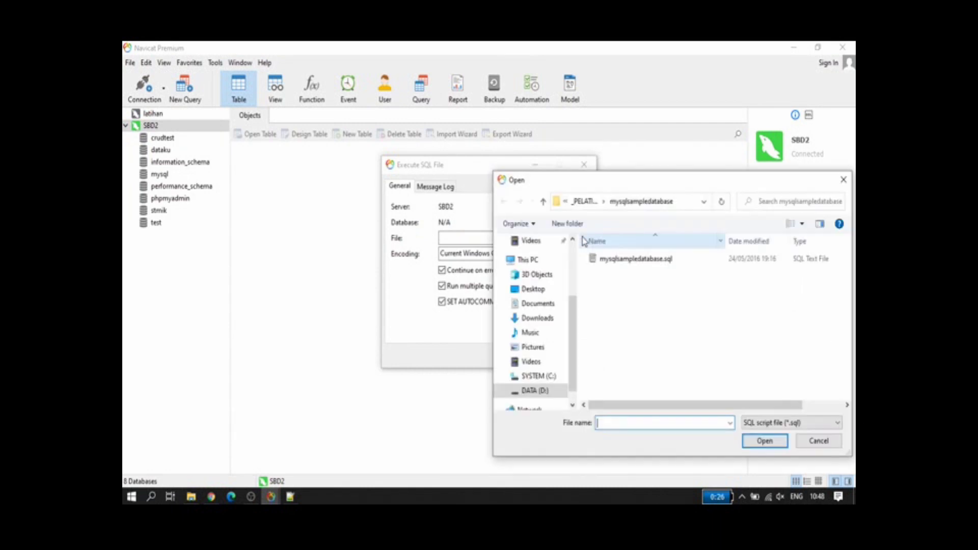
click(628, 261)
click(761, 445)
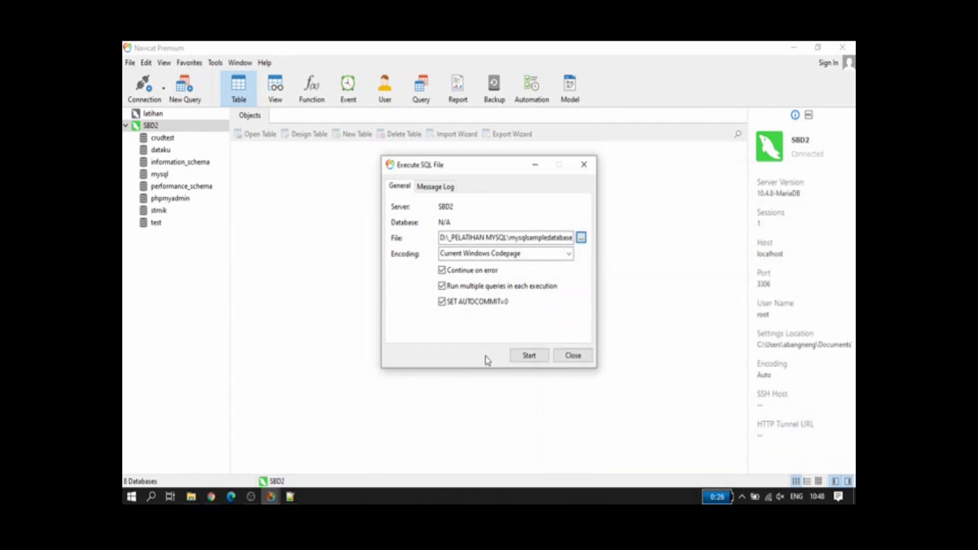
click(529, 357)
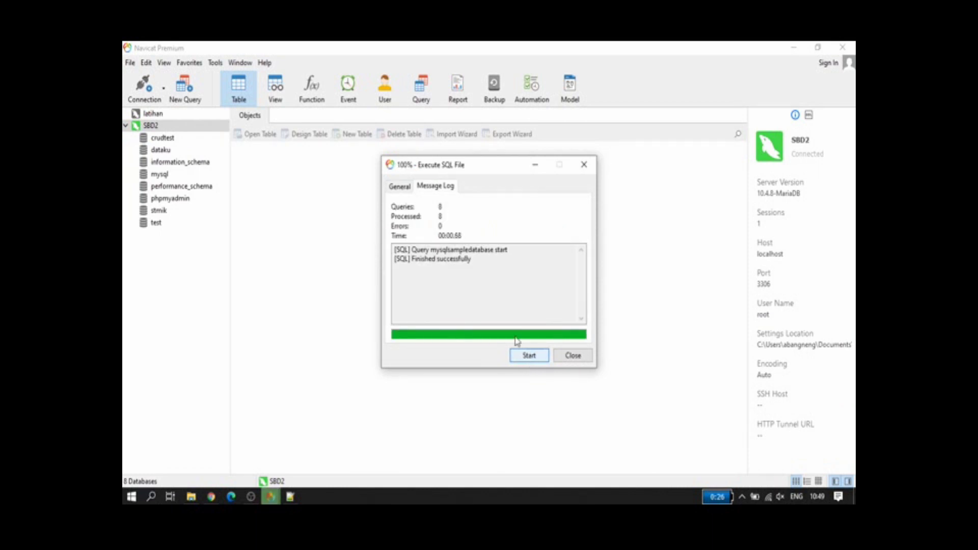
click(575, 357)
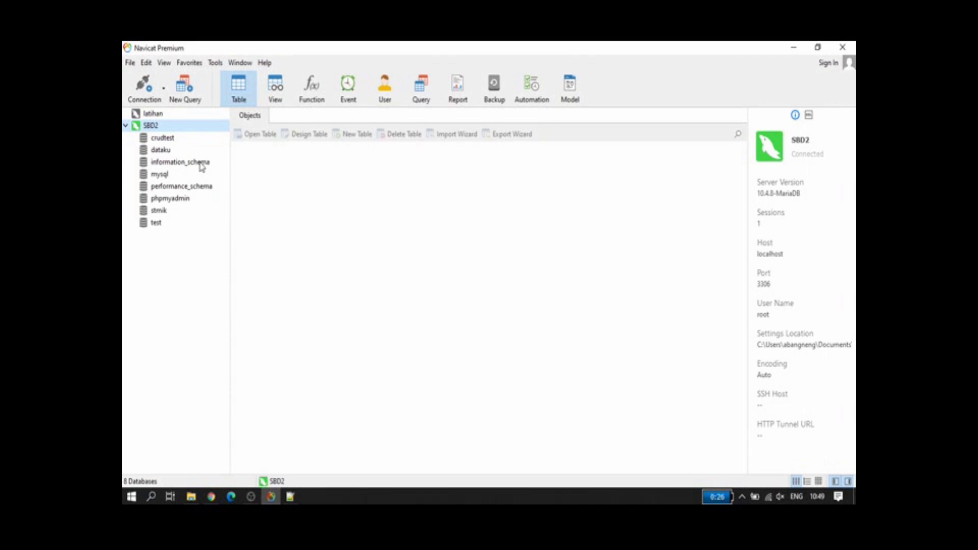
Refresh the SBD2 connection and open the customers table of the classicmodels database.
right_click(152, 125)
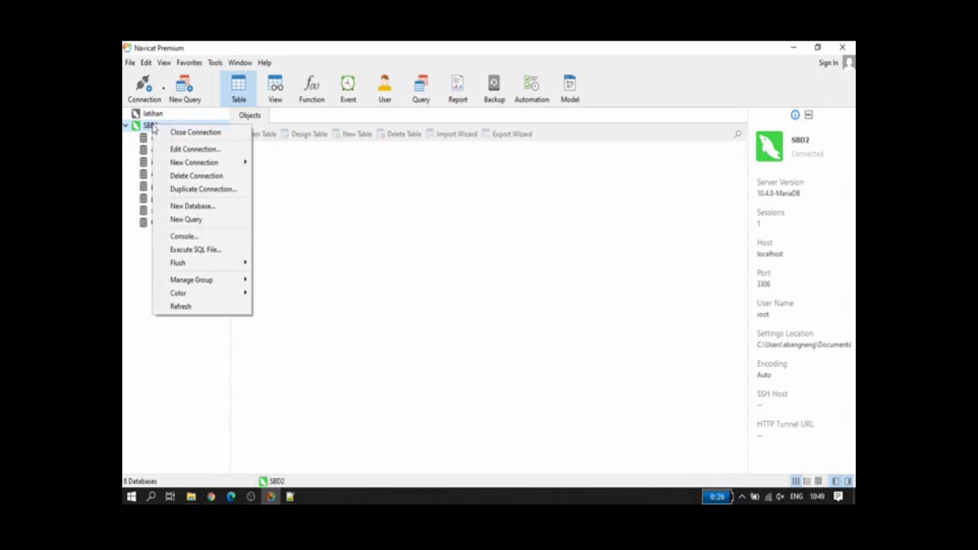
click(181, 306)
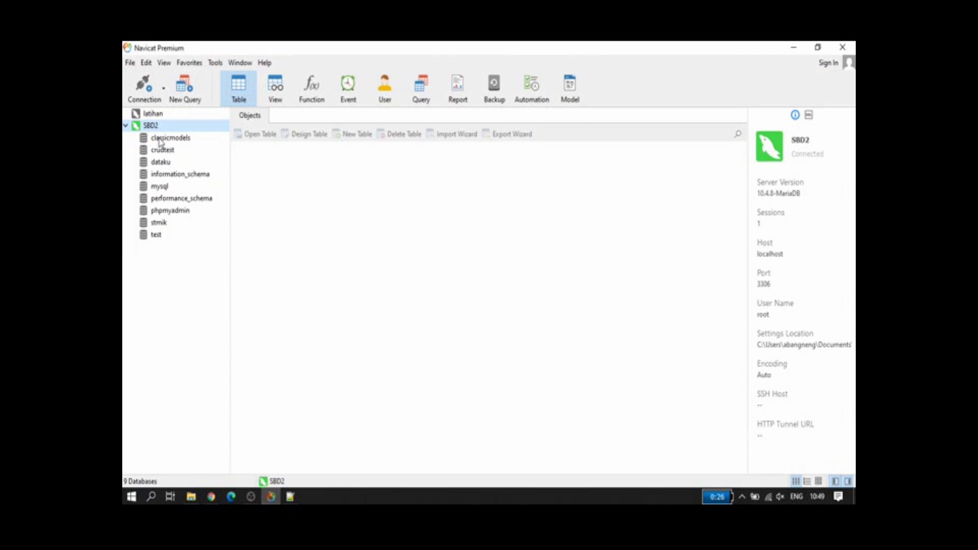
double_click(158, 139)
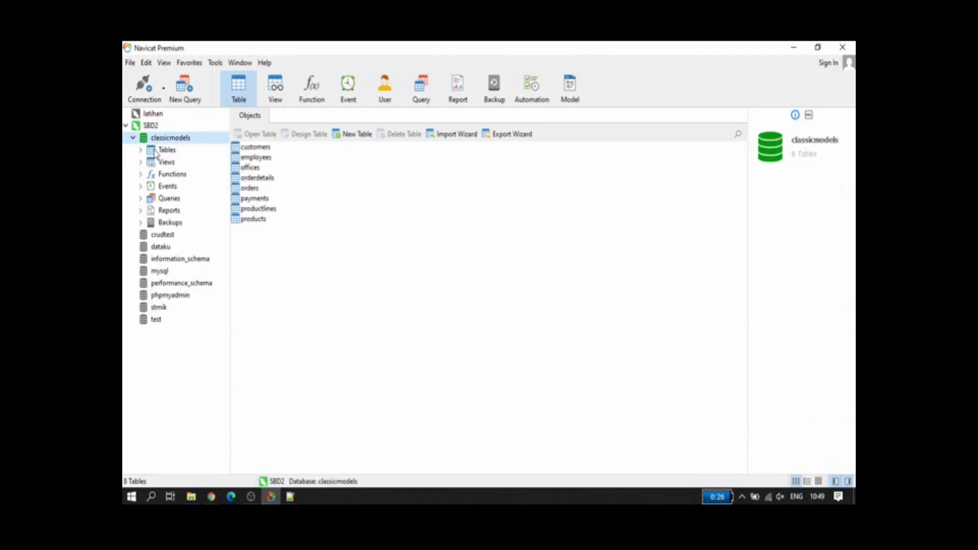
click(169, 152)
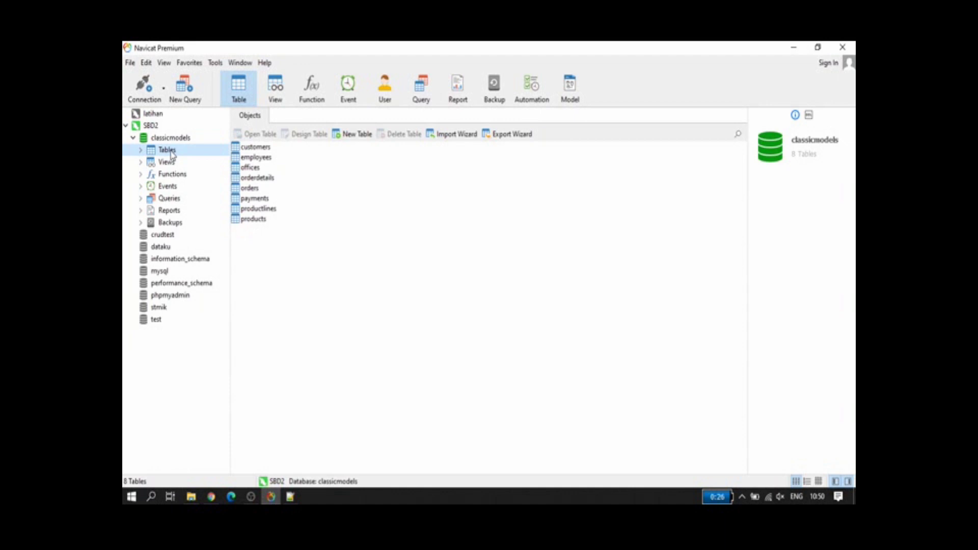
double_click(250, 148)
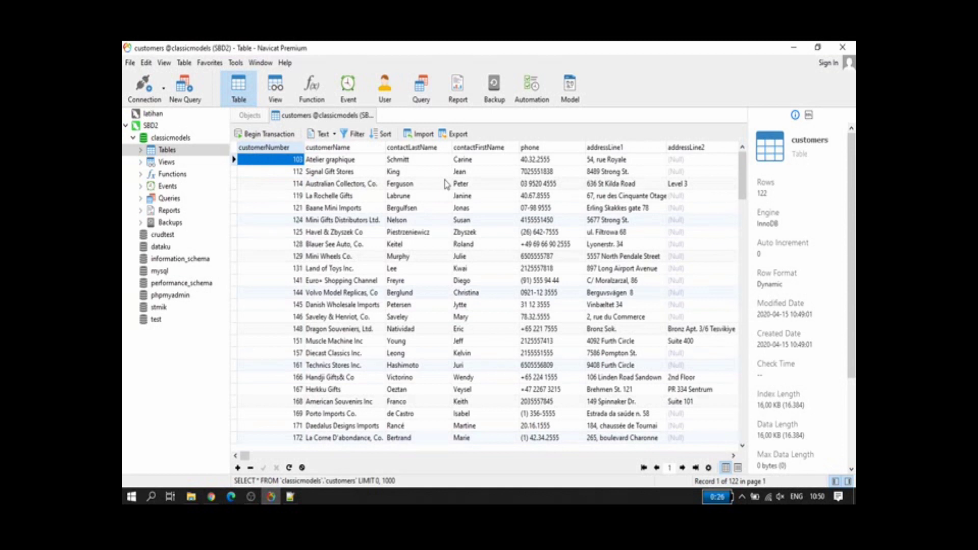
Create a new query on classicmodels that selects all columns from the customers table.
click(423, 87)
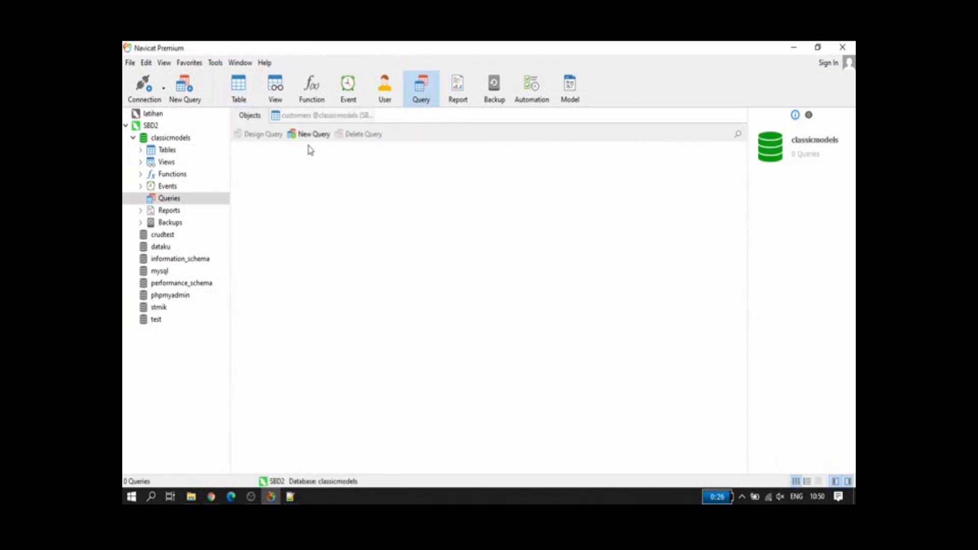
click(310, 137)
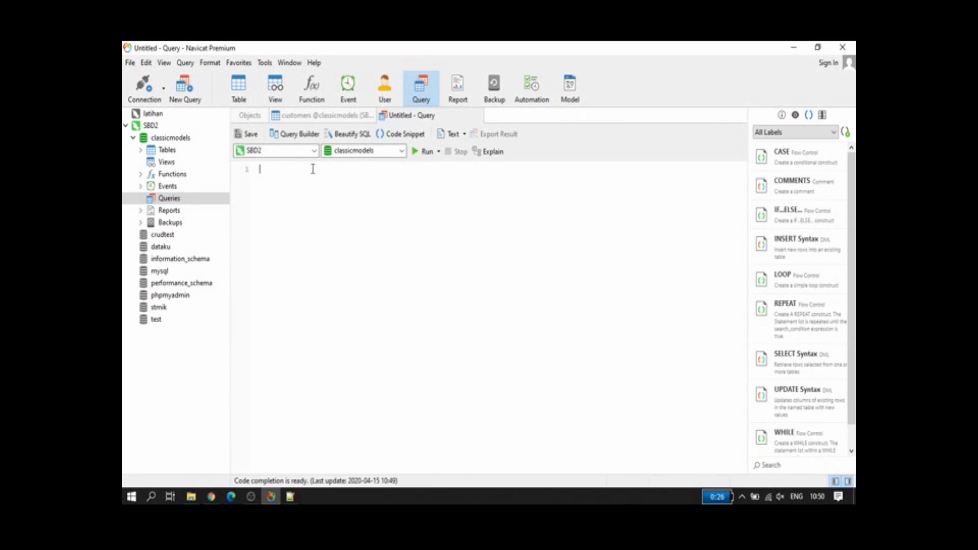
text(selec)
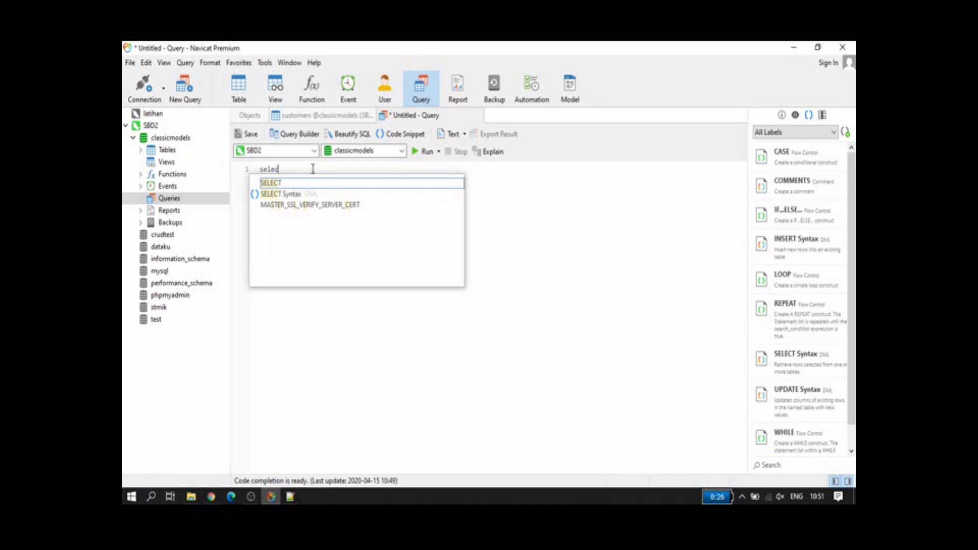
key(Return)
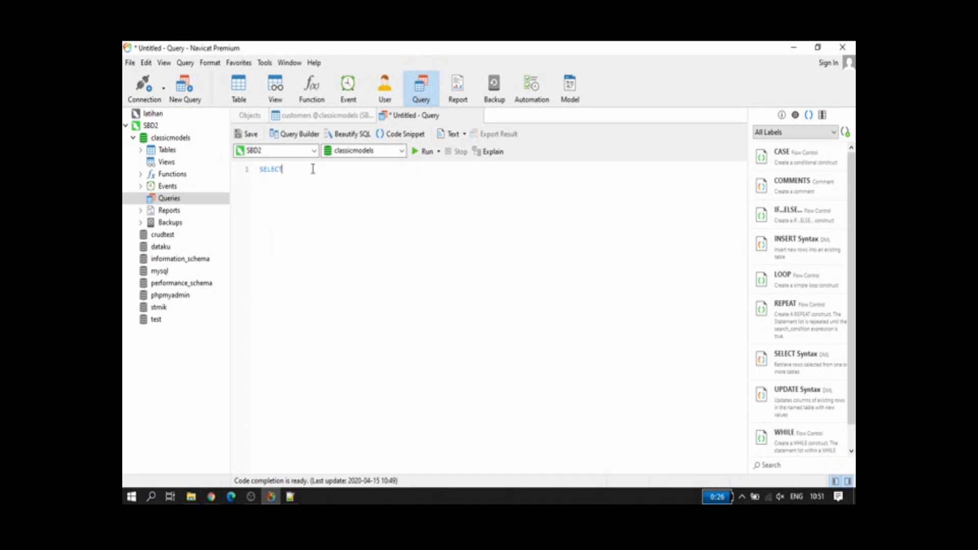
text(* from cu)
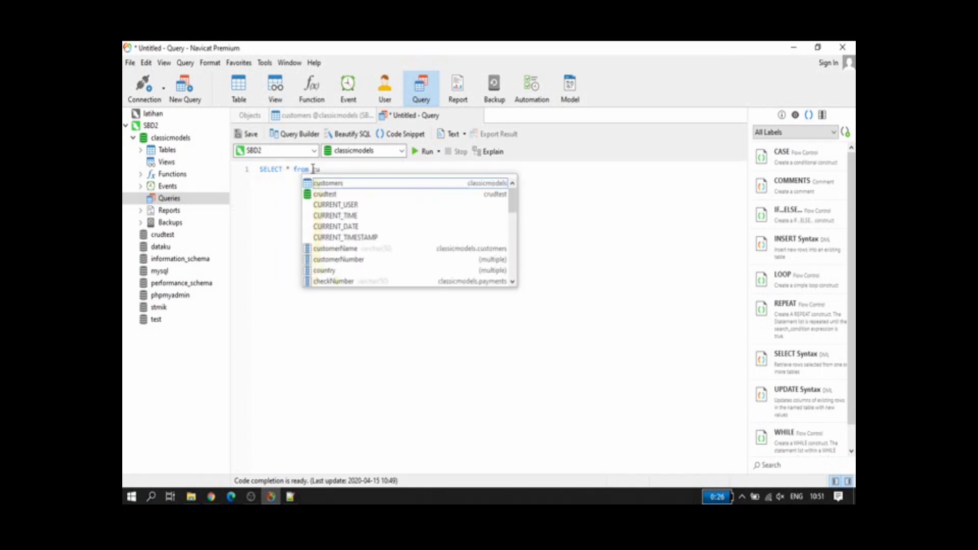
key(Return)
Add a WHERE condition matching customerNumber to one customer's number, and run the query.
text(where )
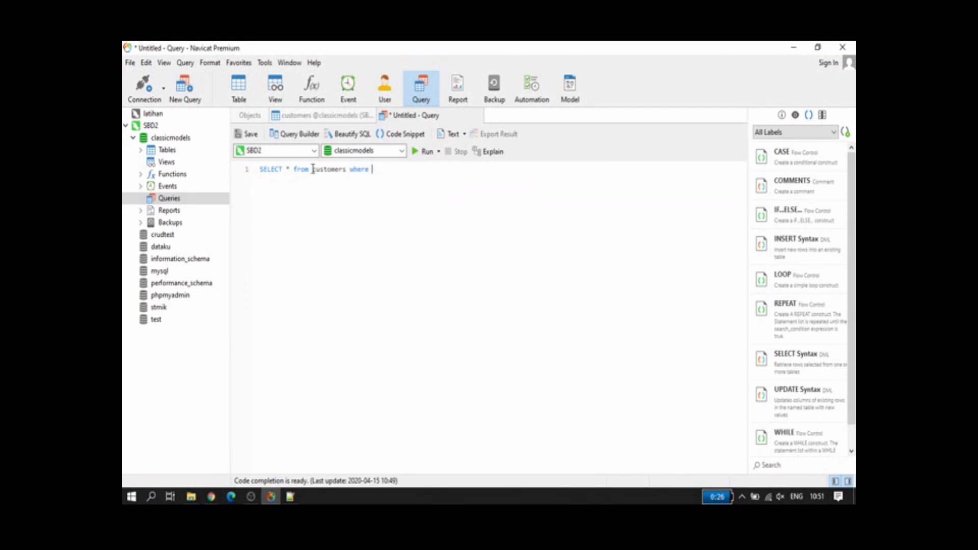
text(c)
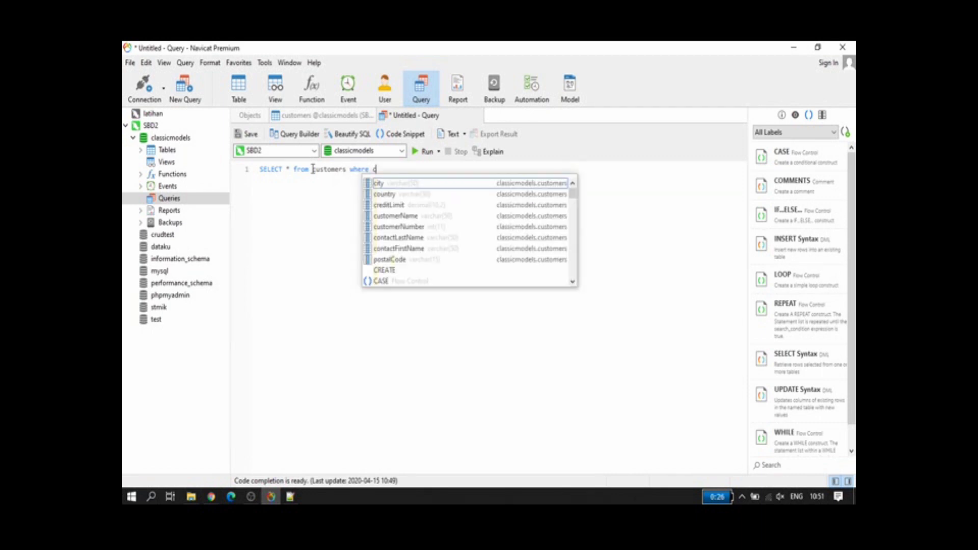
key(Down)
key(Down)
key(Down)
key(Down)
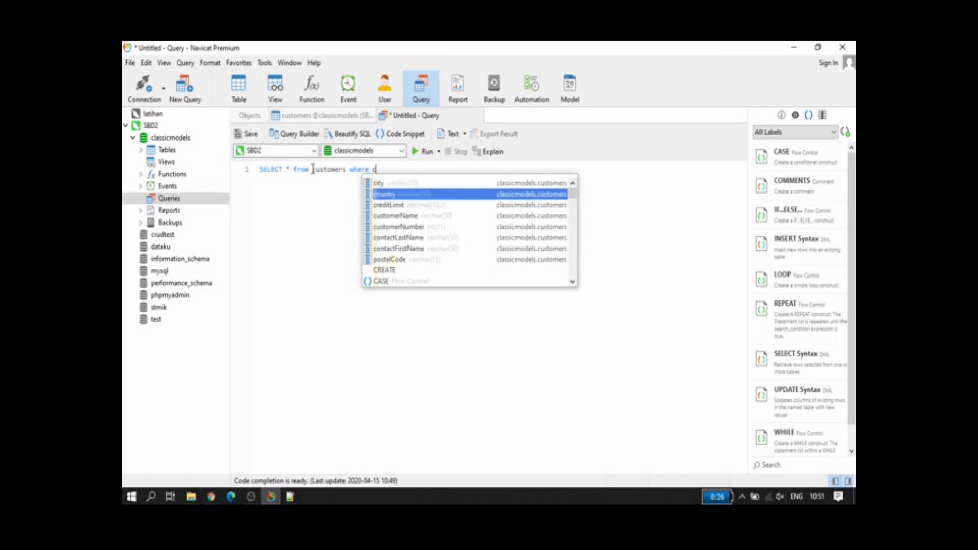
key(Return)
text(=114;)
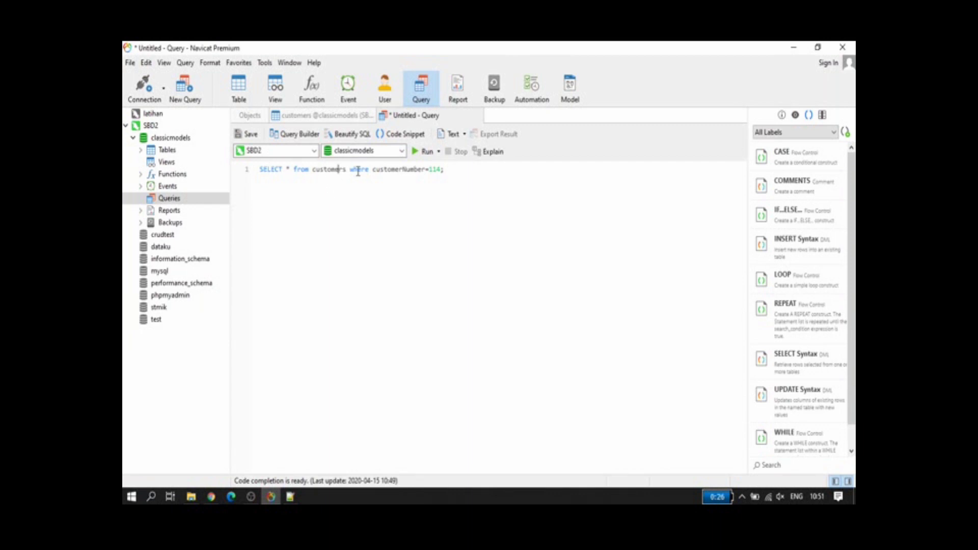
click(423, 152)
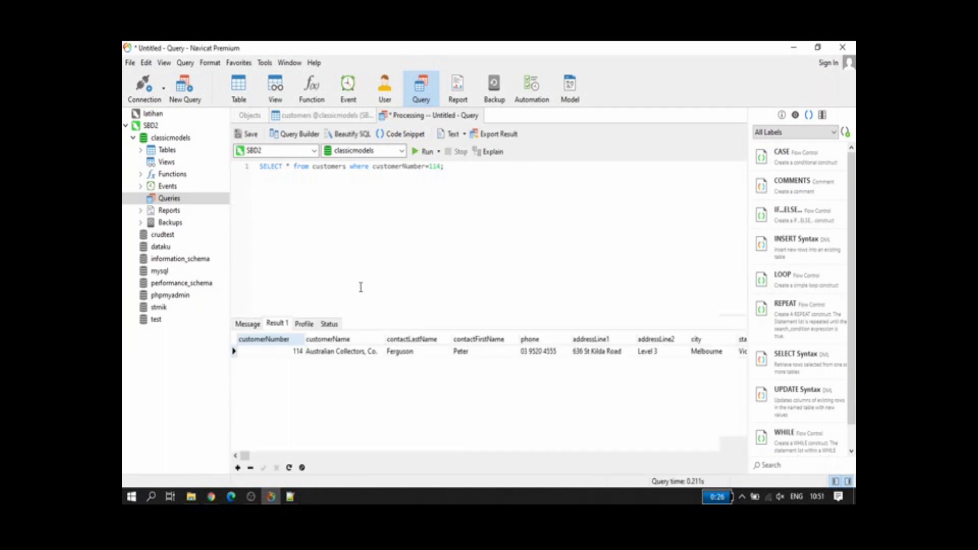